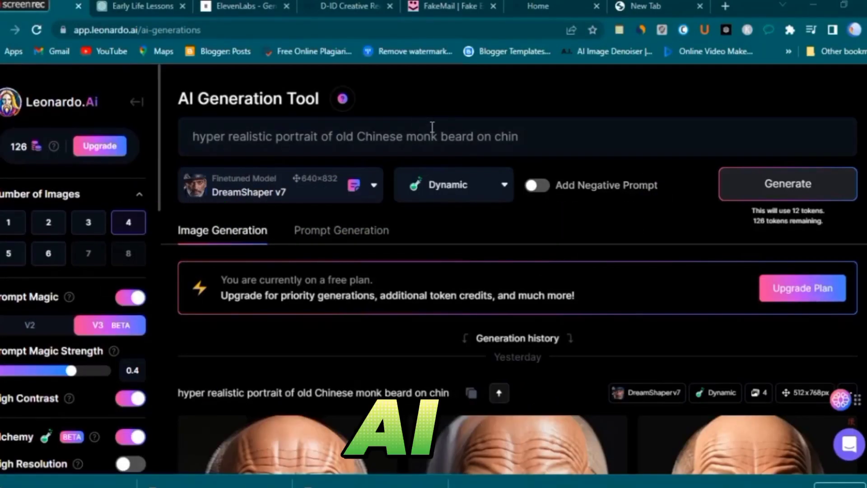
# Review the monk prompt in Leonardo.Ai, keeping the Dynamic style and the negative prompt off.
pyautogui.doubleClick(433, 127)
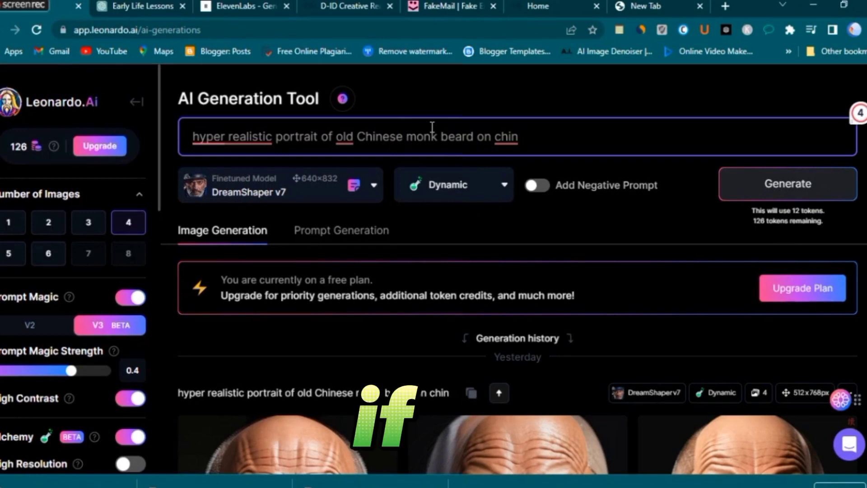
pyautogui.moveTo(519, 138)
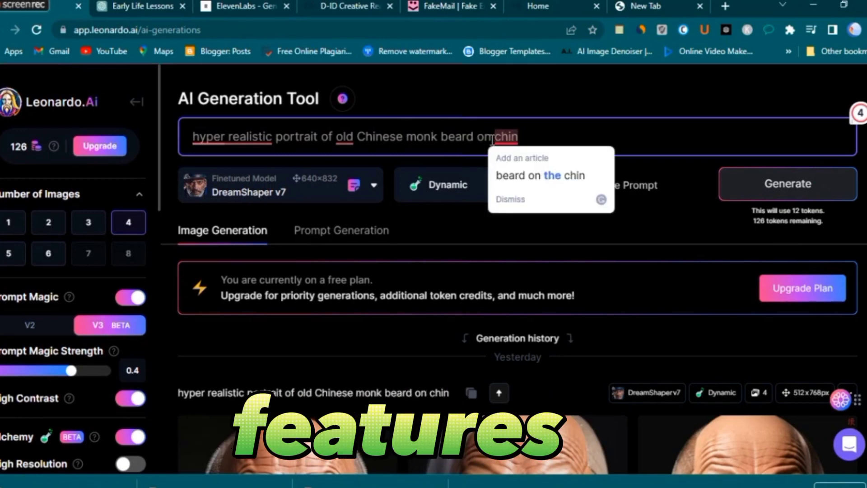
pyautogui.tripleClick(457, 142)
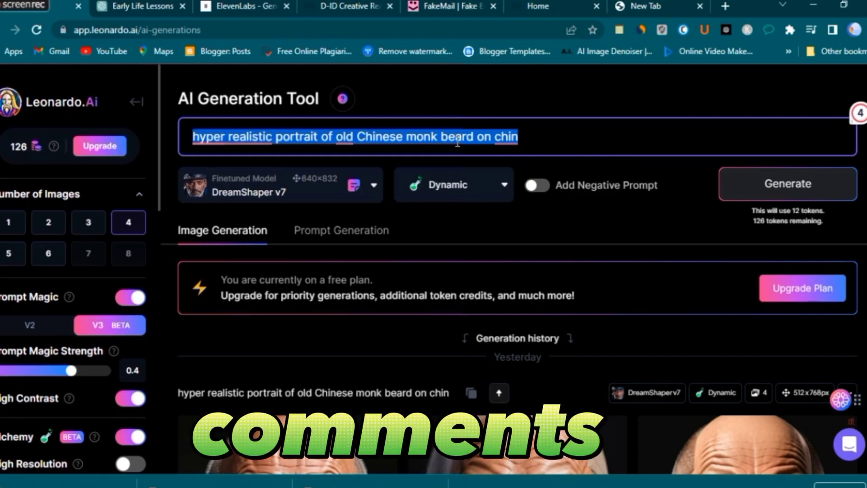
pyautogui.click(458, 143)
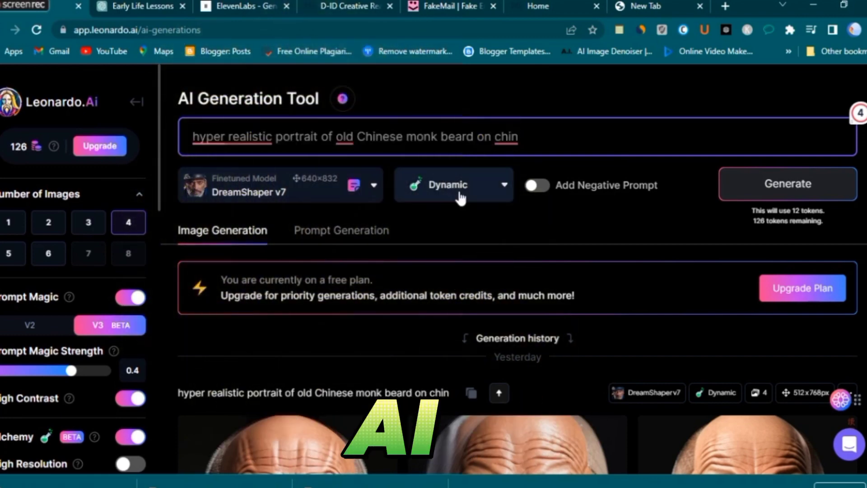
pyautogui.click(460, 198)
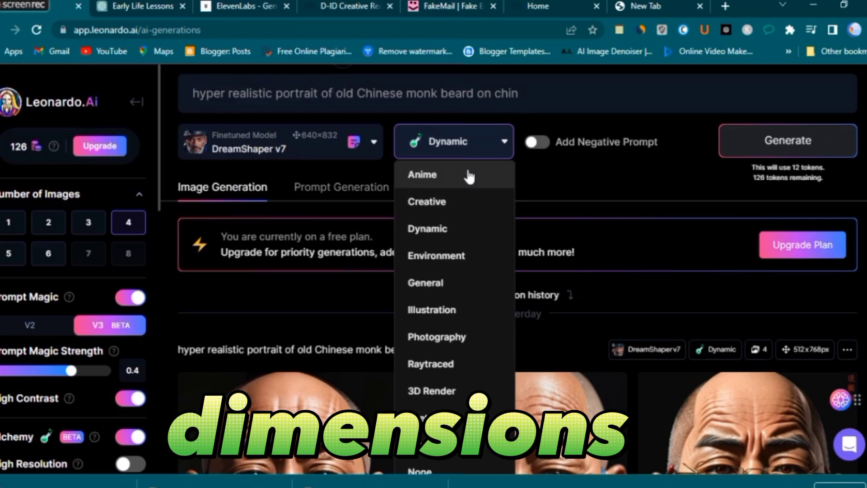
pyautogui.click(534, 183)
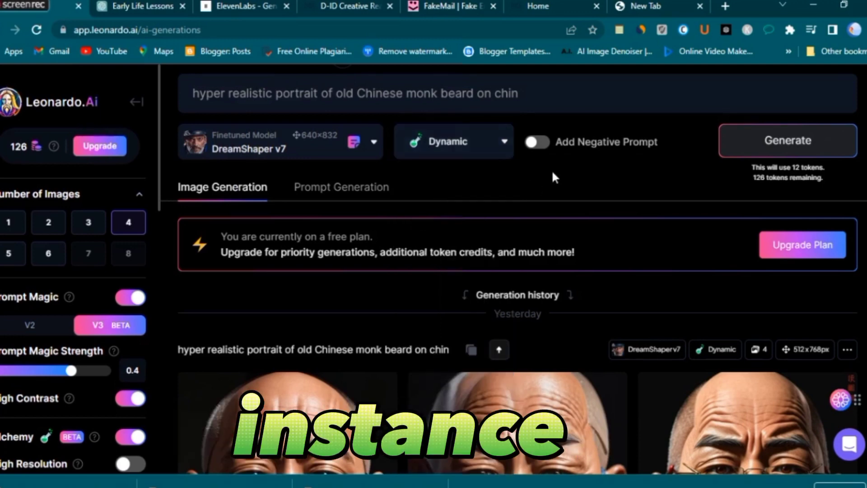
pyautogui.click(576, 149)
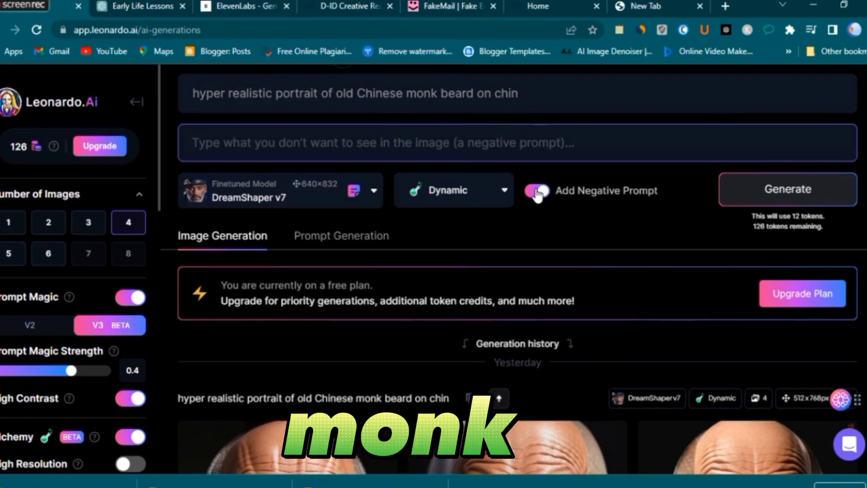
pyautogui.click(538, 192)
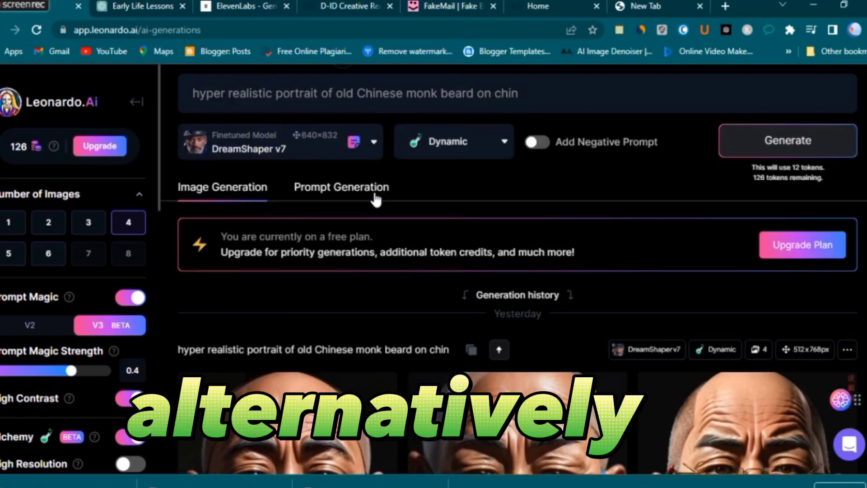
pyautogui.click(375, 199)
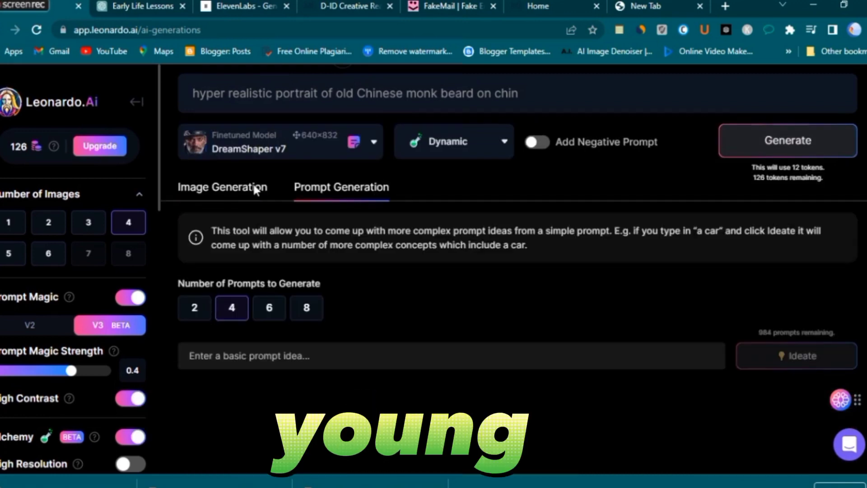
pyautogui.click(254, 189)
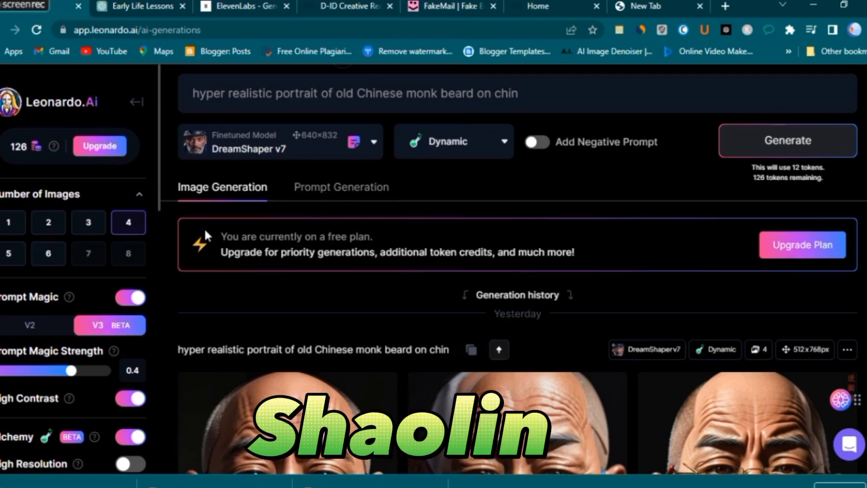
pyautogui.scroll(1, 730, 205)
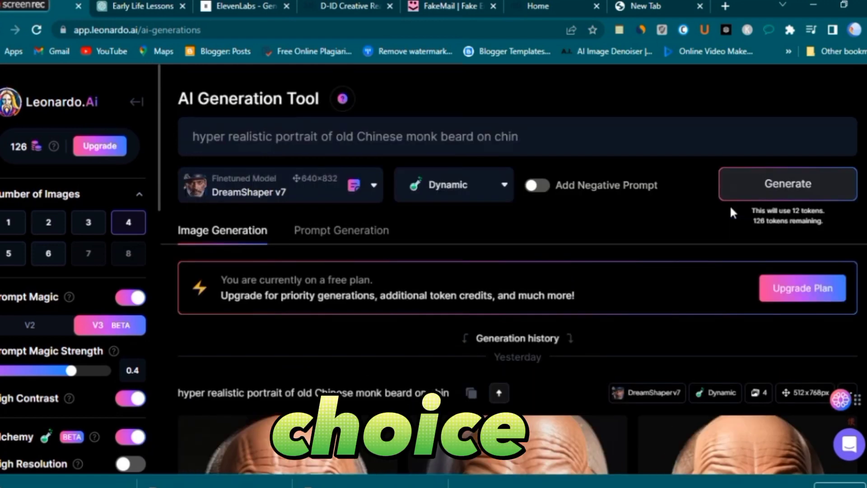
# Generate new monk portraits and enlarge the first result in the lightbox.
pyautogui.click(776, 185)
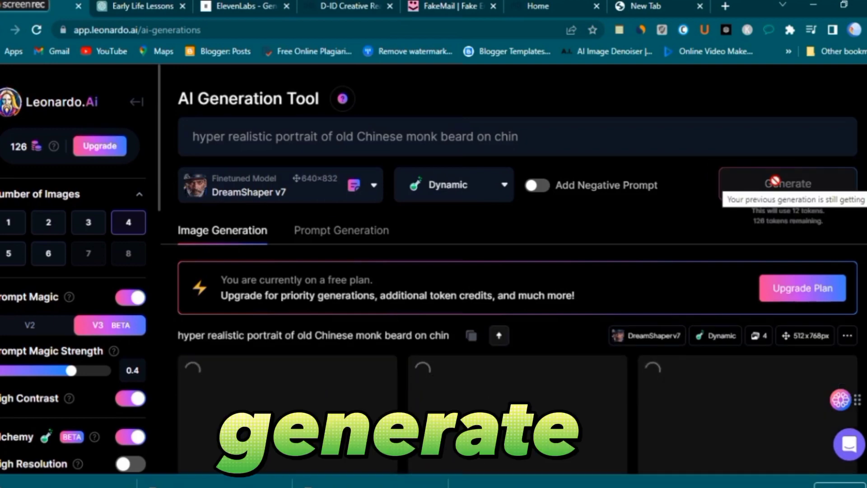
pyautogui.scroll(-5, 605, 194)
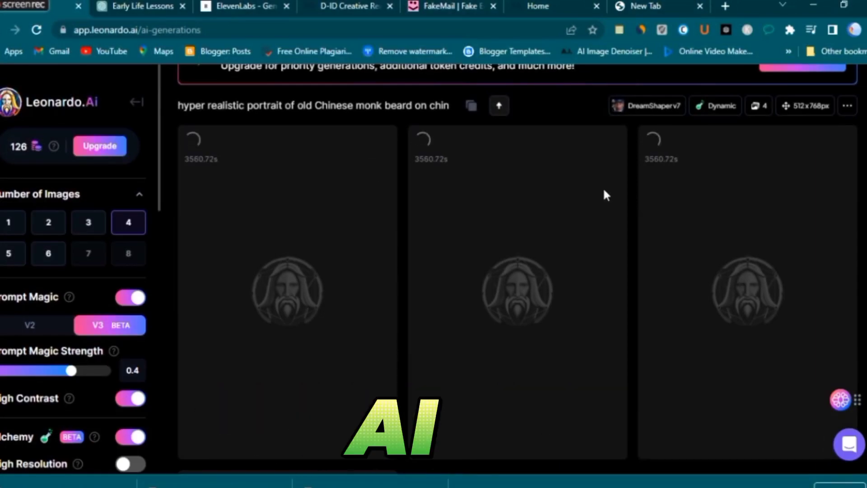
pyautogui.scroll(-3, 303, 233)
pyautogui.click(302, 233)
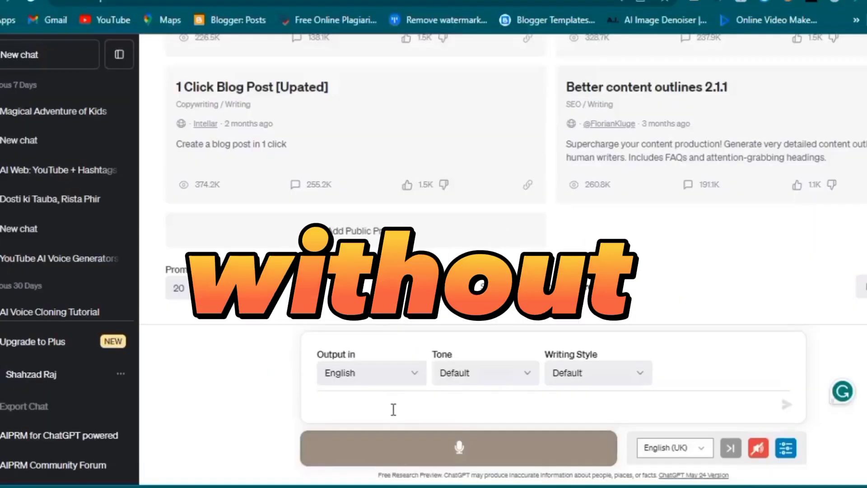
# Paste the '5 things I wish I knew earlier' prompt into ChatGPT and send it.
pyautogui.press('super+v')
pyautogui.press('Escape')
pyautogui.write('5 things I wish I knew earlier')
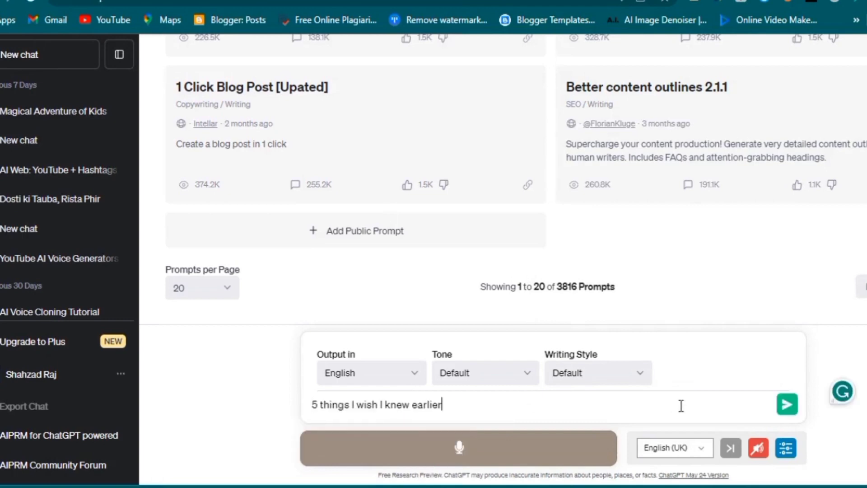
pyautogui.click(786, 404)
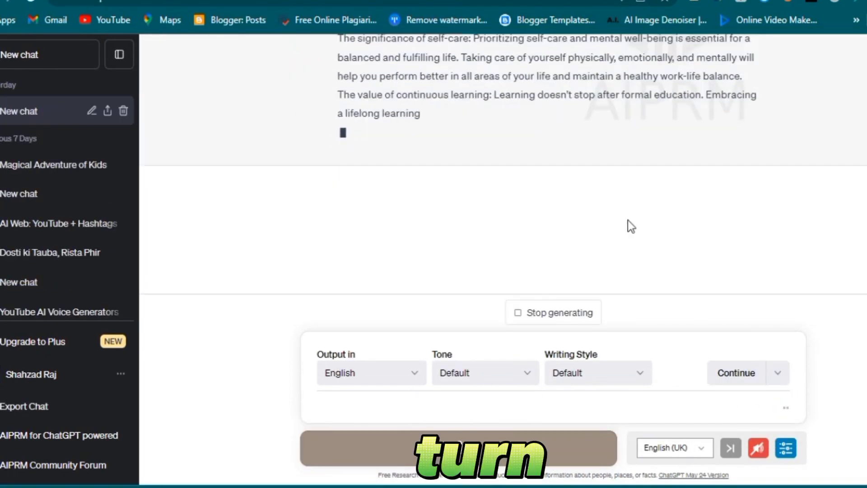
pyautogui.scroll(5, 630, 226)
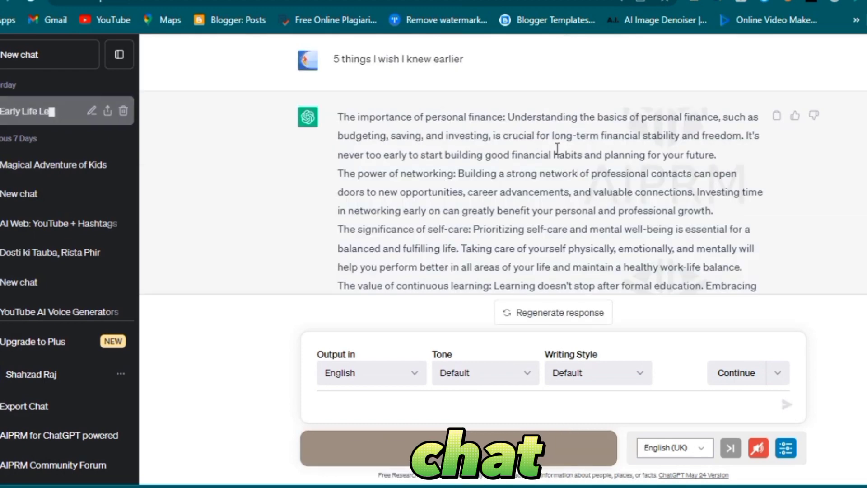
pyautogui.scroll(-5, 382, 263)
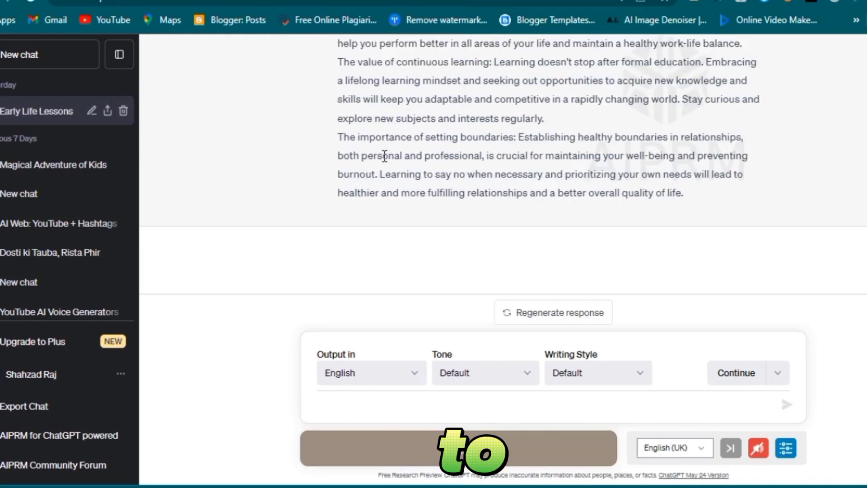
# Send the 'make a short' paragraph request from clipboard history to condense the lessons.
pyautogui.click(369, 401)
pyautogui.write('5 things I wish I knew earlier')
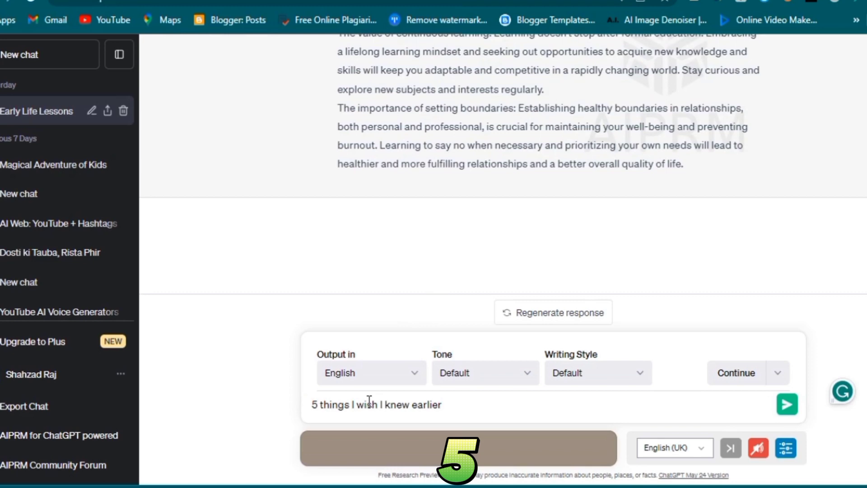
pyautogui.hotkey('ctrl', 'a')
pyautogui.press('super+v')
pyautogui.click(376, 185)
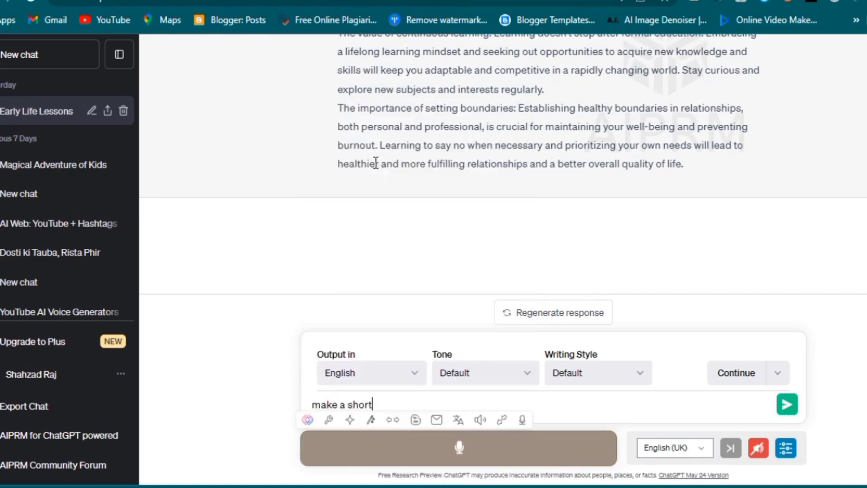
pyautogui.click(787, 404)
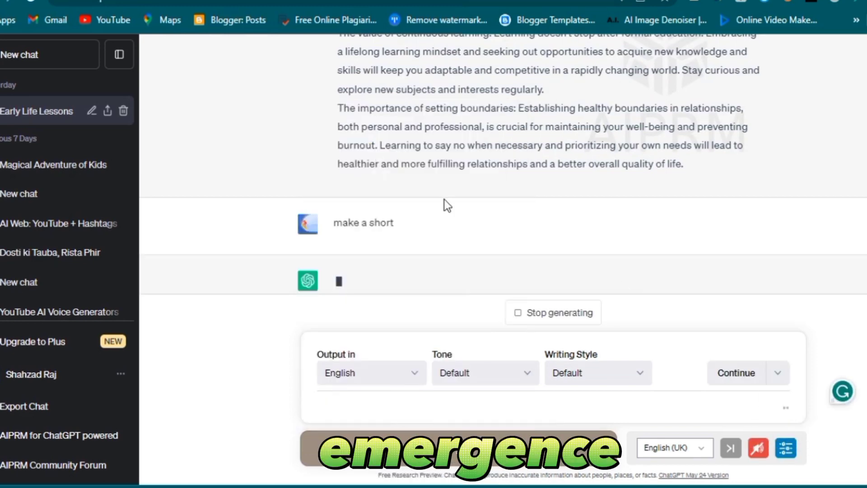
pyautogui.scroll(-5, 445, 200)
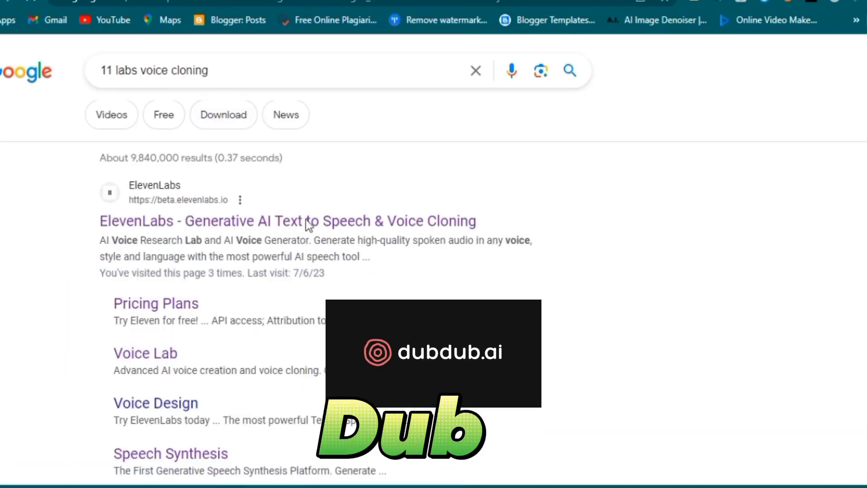
# Open ElevenLabs from the search results and select the premade Adam voice.
pyautogui.click(332, 223)
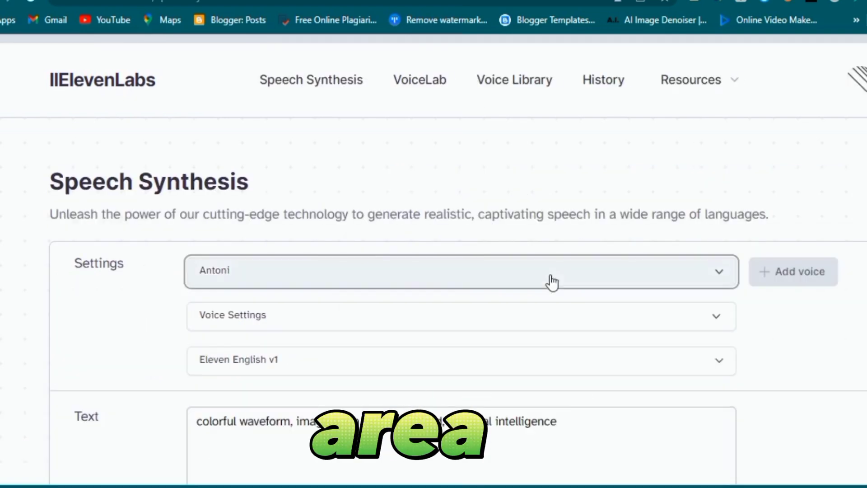
pyautogui.click(548, 281)
pyautogui.click(427, 313)
pyautogui.scroll(-3, 428, 298)
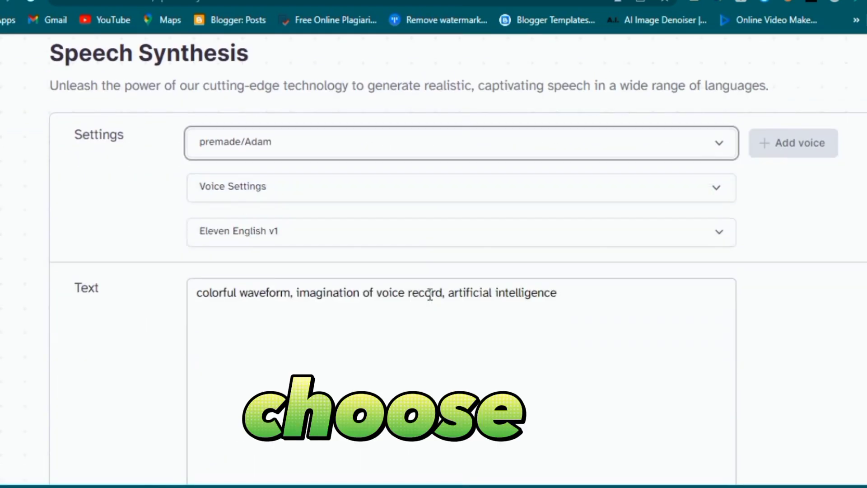
# Replace the Text box contents with the keys-to-success paragraph, minus its intro line, and generate speech.
pyautogui.hotkey('ctrl', 'a')
pyautogui.press('BackSpace')
pyautogui.scroll(-2, 430, 294)
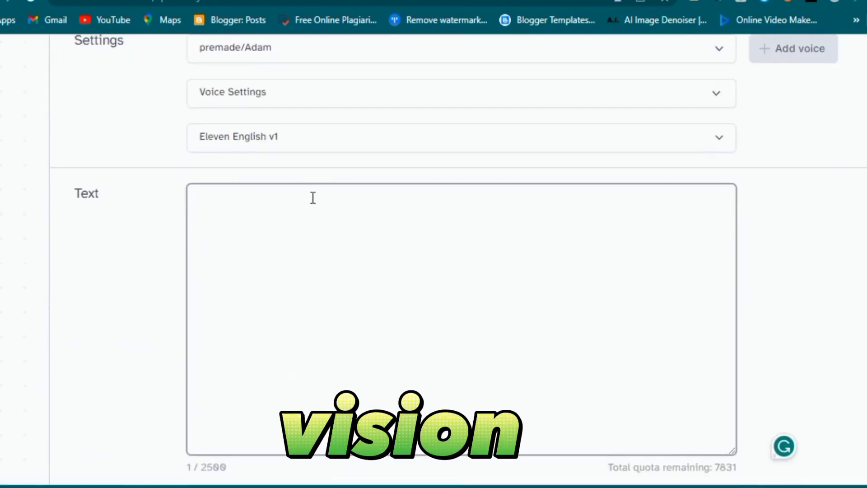
pyautogui.write('Sure! Here\'s a short paragraph:  "Discovering the keys to success is a journey of lifelong learning. Along the way, I\'ve learned five invaluable lessons. First, managing personal finances is vital for a secure future. Second, networking can unlock countless opportunities. Third, prioritizing self-care paves the path to a balanced life. Fourth, embracing continuous learning keeps us adaptable and relevant. Finally, setting boundaries ensures our well-being and healthy relationships. Armed with these insights, I am ready to navigate life\'s challenges with confidence and purpose."')
pyautogui.tripleClick(313, 197)
pyautogui.press('BackSpace')
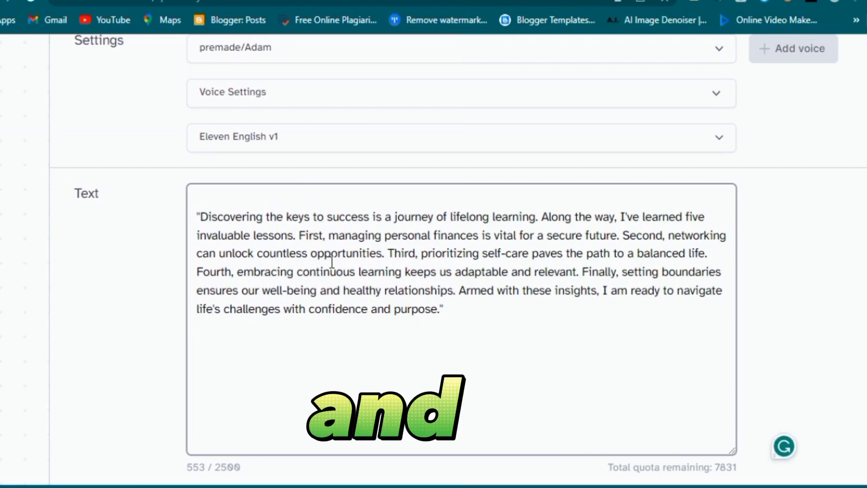
pyautogui.scroll(-2, 332, 261)
pyautogui.scroll(-1, 452, 361)
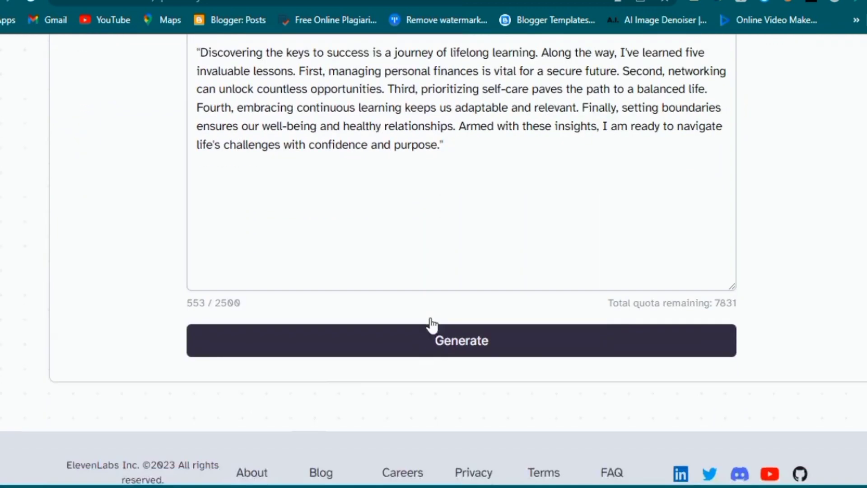
pyautogui.click(442, 314)
pyautogui.scroll(3, 446, 307)
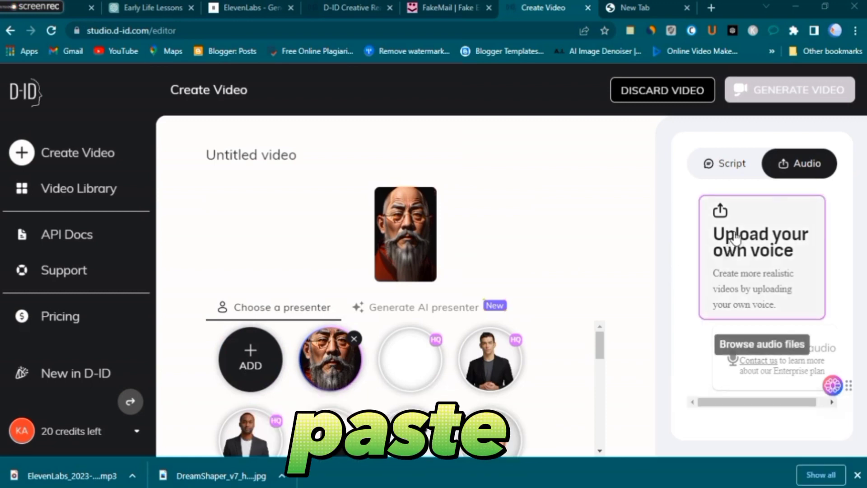
# Upload today's ElevenLabs mp3 as the monk presenter's voice in D-ID.
pyautogui.click(736, 238)
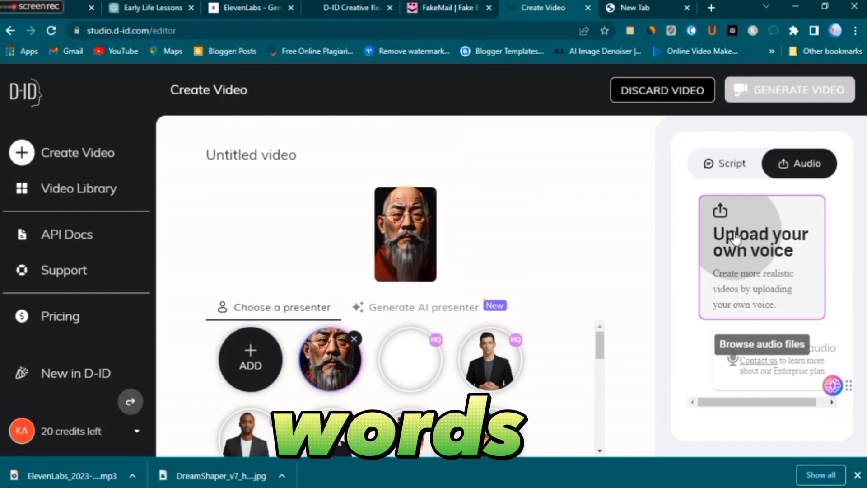
pyautogui.click(153, 109)
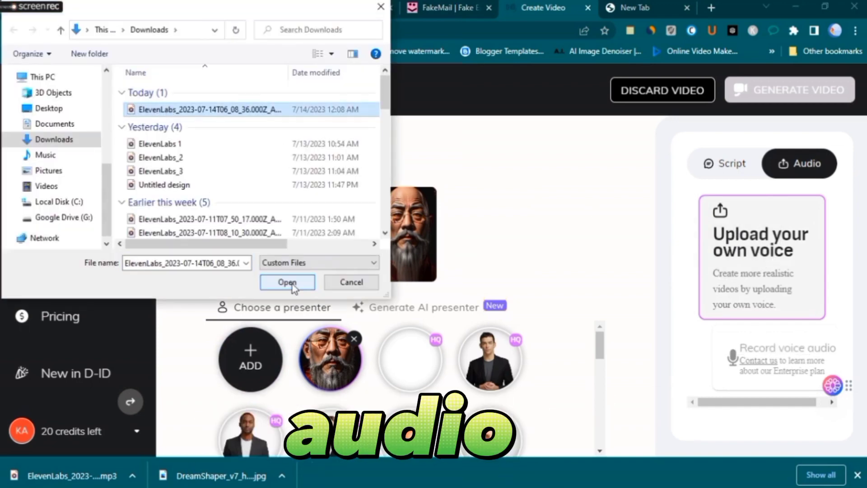
pyautogui.click(289, 284)
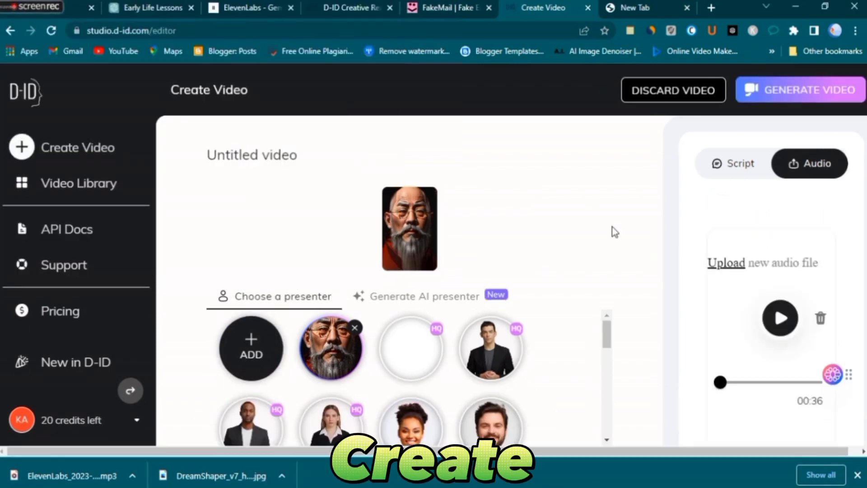
# Generate the talking video for 3 credits and download it from the card's menu.
pyautogui.click(818, 92)
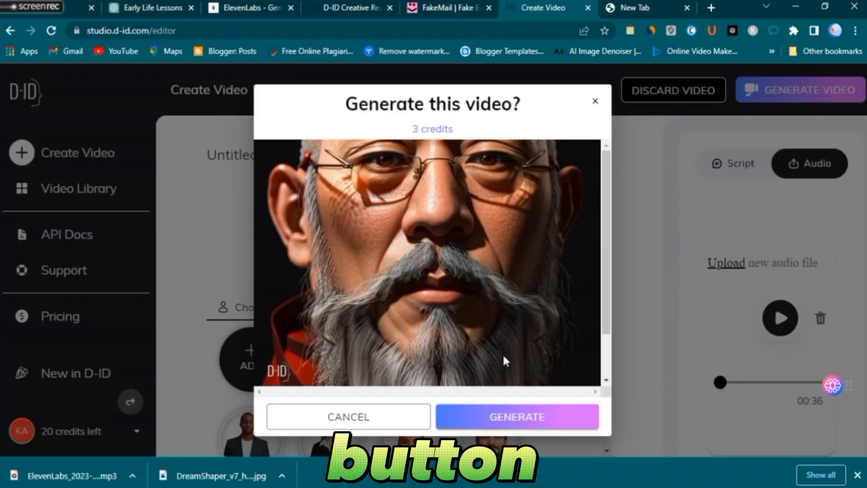
pyautogui.click(518, 417)
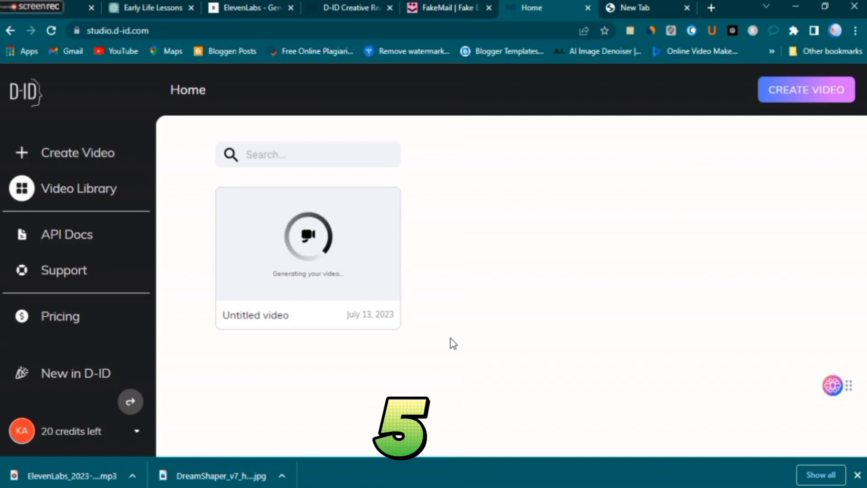
pyautogui.click(383, 206)
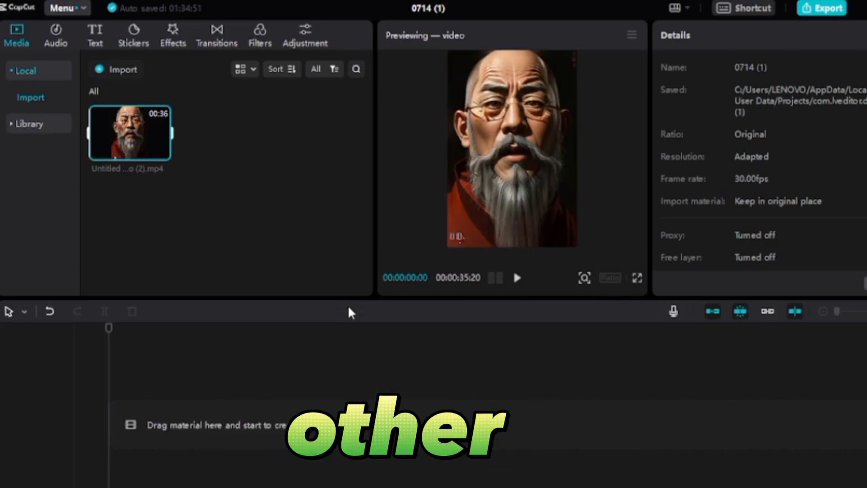
# Add the imported 35-second talking monk clip from the Media panel to the timeline.
pyautogui.moveTo(162, 153)
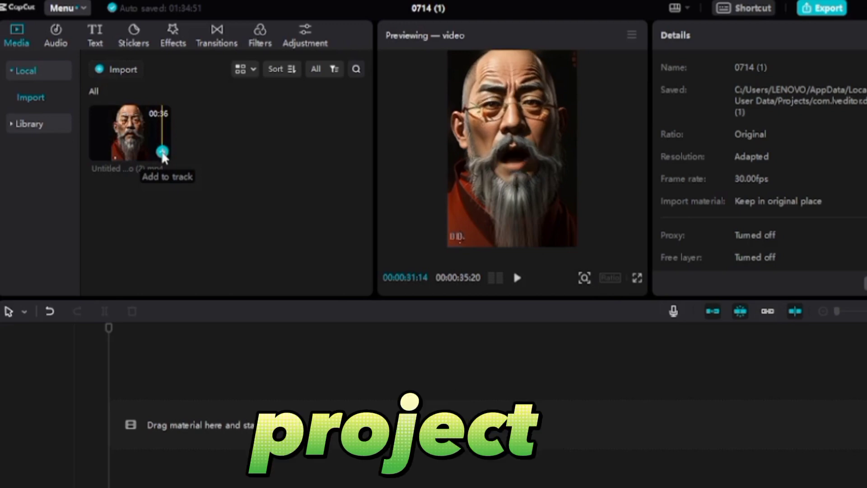
pyautogui.click(162, 152)
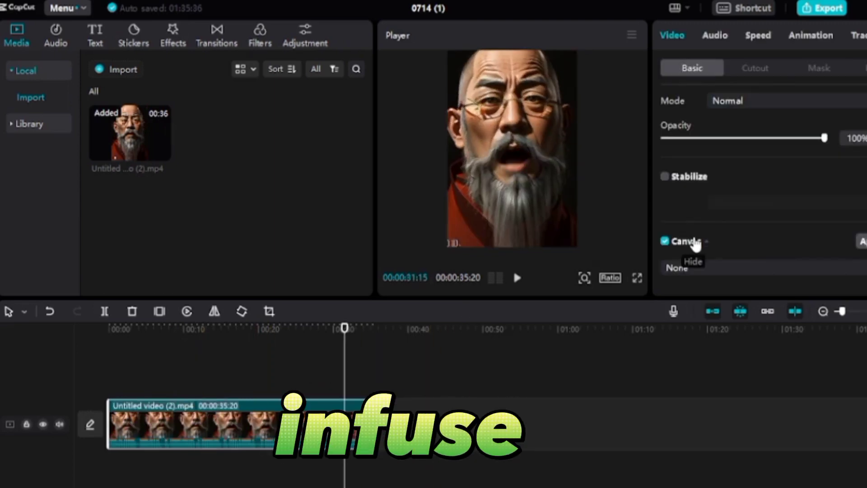
pyautogui.scroll(1, 696, 244)
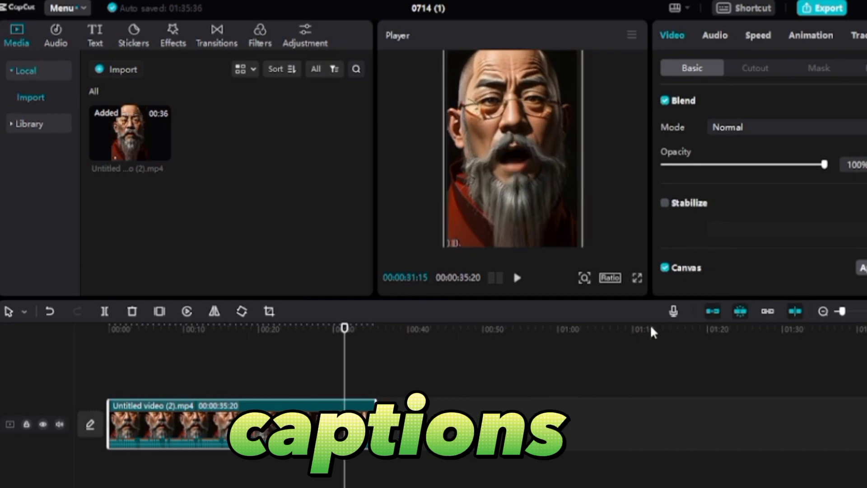
# Create English auto captions from the monk's speech via Text > Auto captions.
pyautogui.click(94, 34)
pyautogui.click(50, 181)
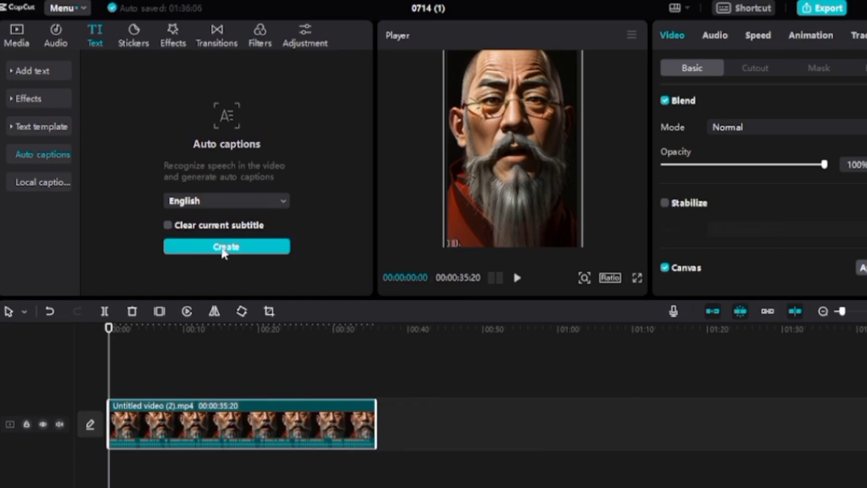
pyautogui.click(224, 251)
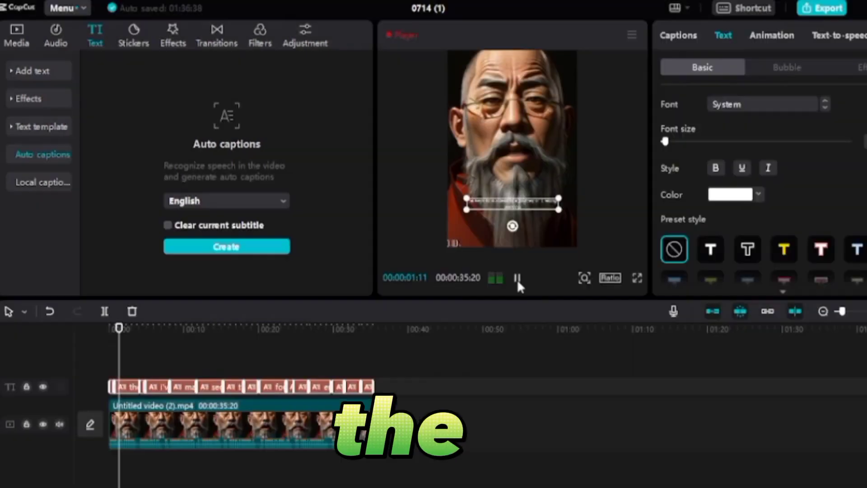
# Style the captions as larger yellow animated text with a text effect and new font.
pyautogui.click(517, 279)
pyautogui.moveTo(664, 142); pyautogui.dragTo(700, 144)
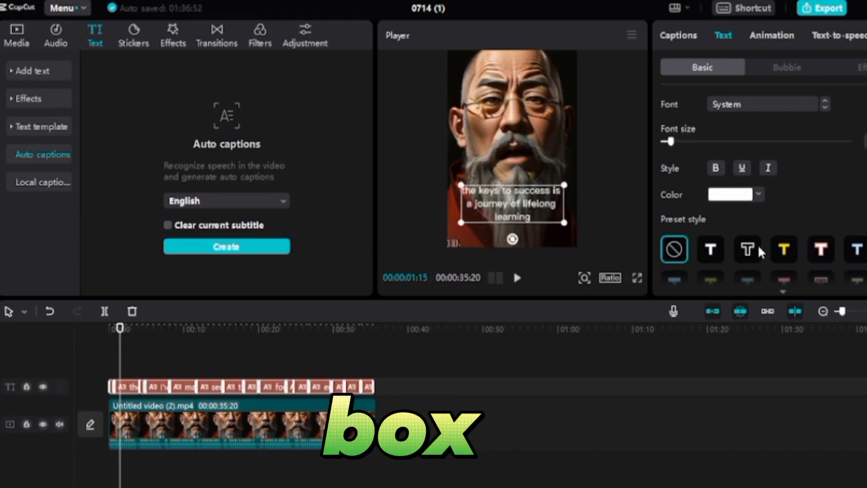
pyautogui.click(787, 66)
pyautogui.click(861, 67)
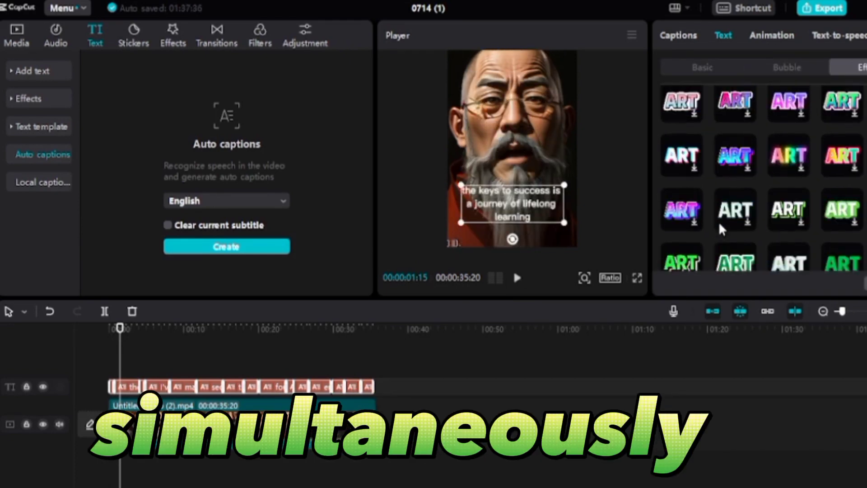
pyautogui.scroll(-2, 721, 230)
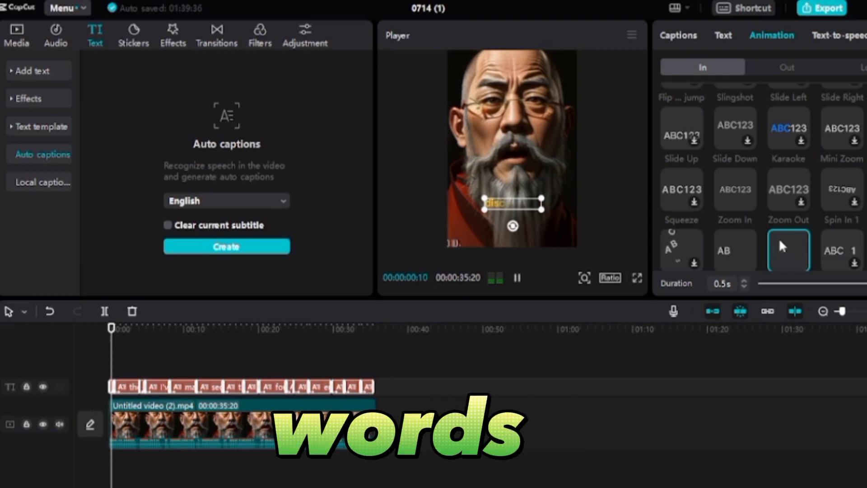
pyautogui.scroll(-5, 745, 150)
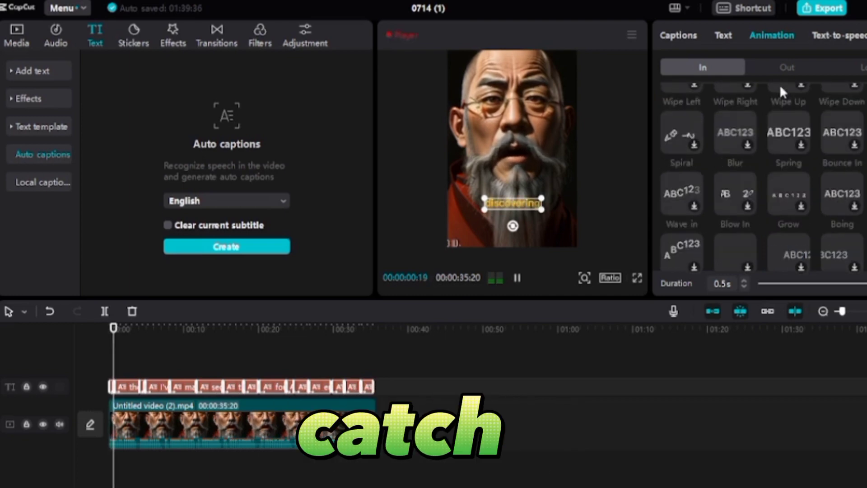
pyautogui.click(723, 36)
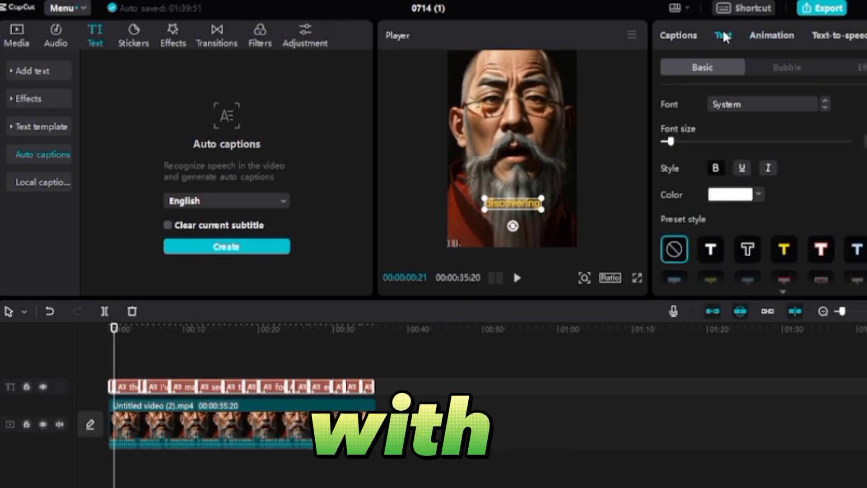
pyautogui.click(742, 114)
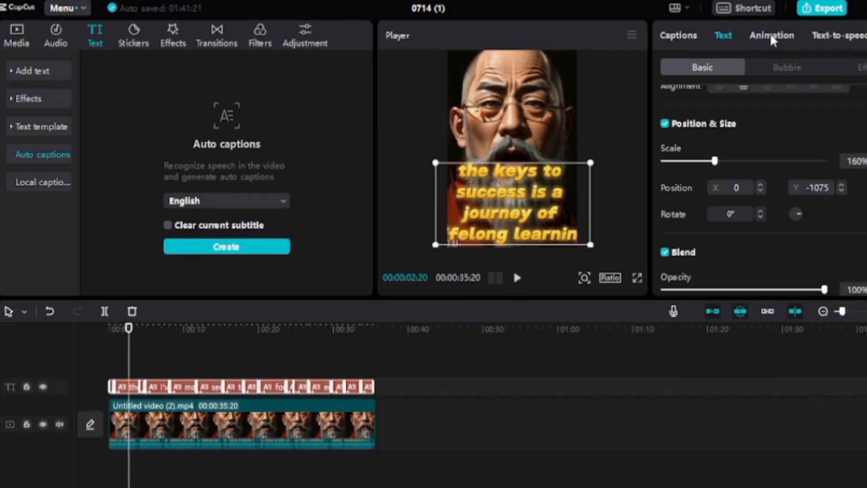
pyautogui.click(773, 35)
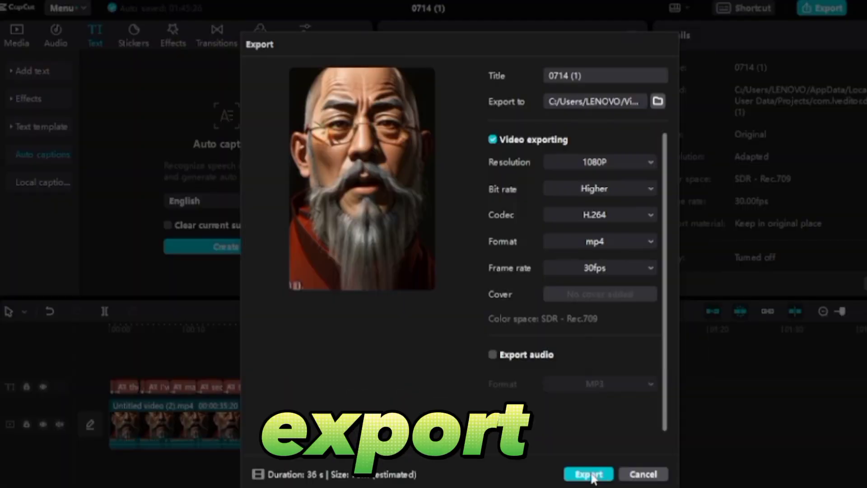
# Export the captioned monk video as a 36-second 1080p mp4 and close the Export dialog.
pyautogui.click(588, 474)
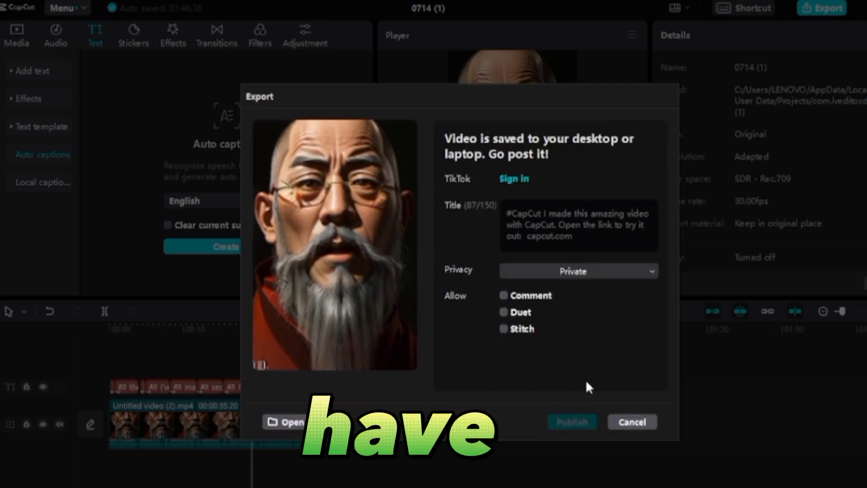
pyautogui.click(624, 421)
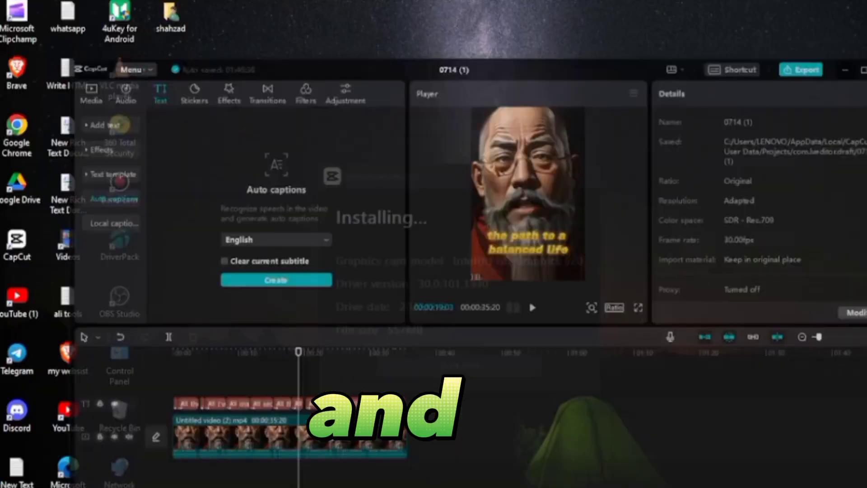